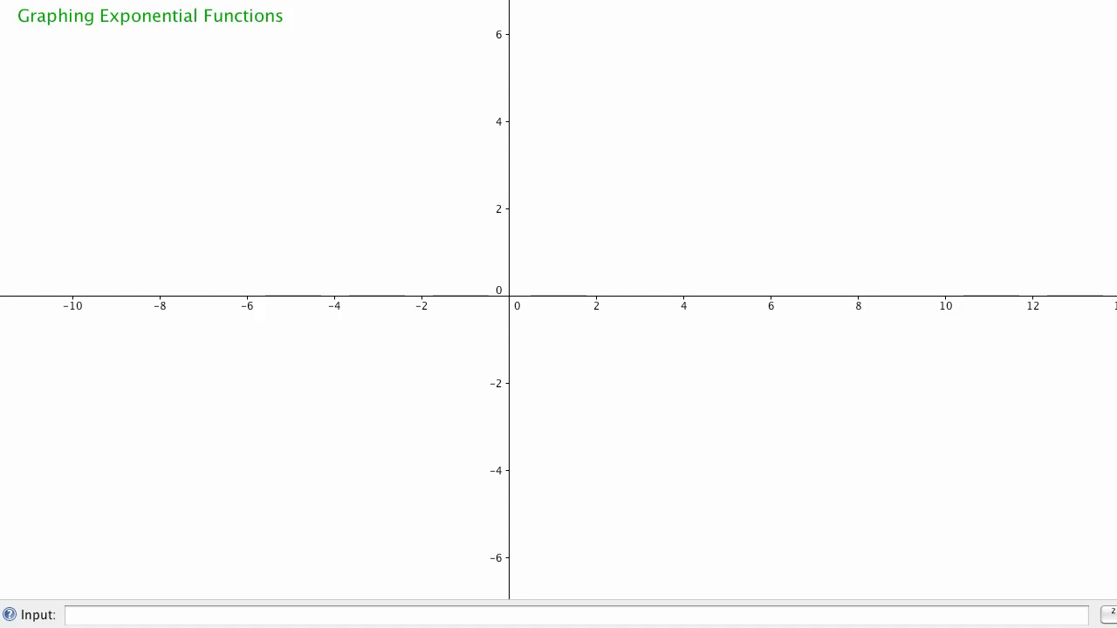
# Step: Handwrite 'y=a^x' and below it 'eg y=2^x' in blue at the top left
pyautogui.moveTo(73, 55)
pyautogui.mouseDown()
pyautogui.moveTo(81, 108)
pyautogui.moveTo(70, 86)
pyautogui.moveTo(106, 57)
pyautogui.moveTo(131, 52)
pyautogui.moveTo(131, 73)
pyautogui.moveTo(142, 41)
pyautogui.moveTo(158, 38)
pyautogui.mouseUp()
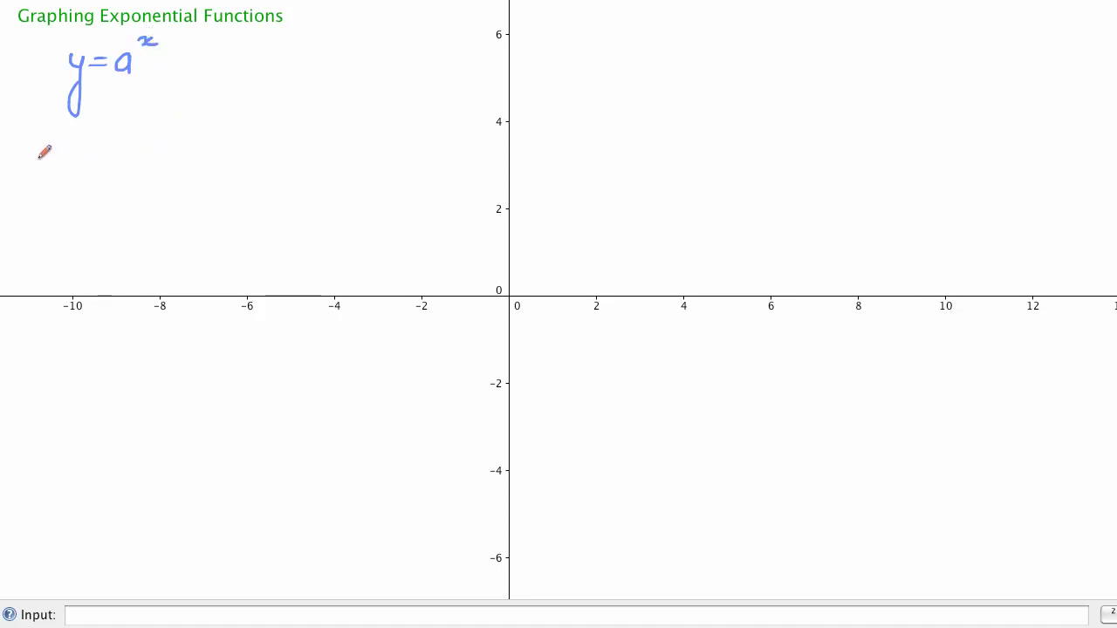
pyautogui.moveTo(14, 148)
pyautogui.mouseDown()
pyautogui.moveTo(35, 148)
pyautogui.moveTo(25, 187)
pyautogui.moveTo(79, 157)
pyautogui.moveTo(70, 186)
pyautogui.mouseUp()
pyautogui.moveTo(100, 148)
pyautogui.mouseDown()
pyautogui.moveTo(113, 141)
pyautogui.moveTo(150, 155)
pyautogui.moveTo(159, 124)
pyautogui.moveTo(166, 131)
pyautogui.mouseUp()
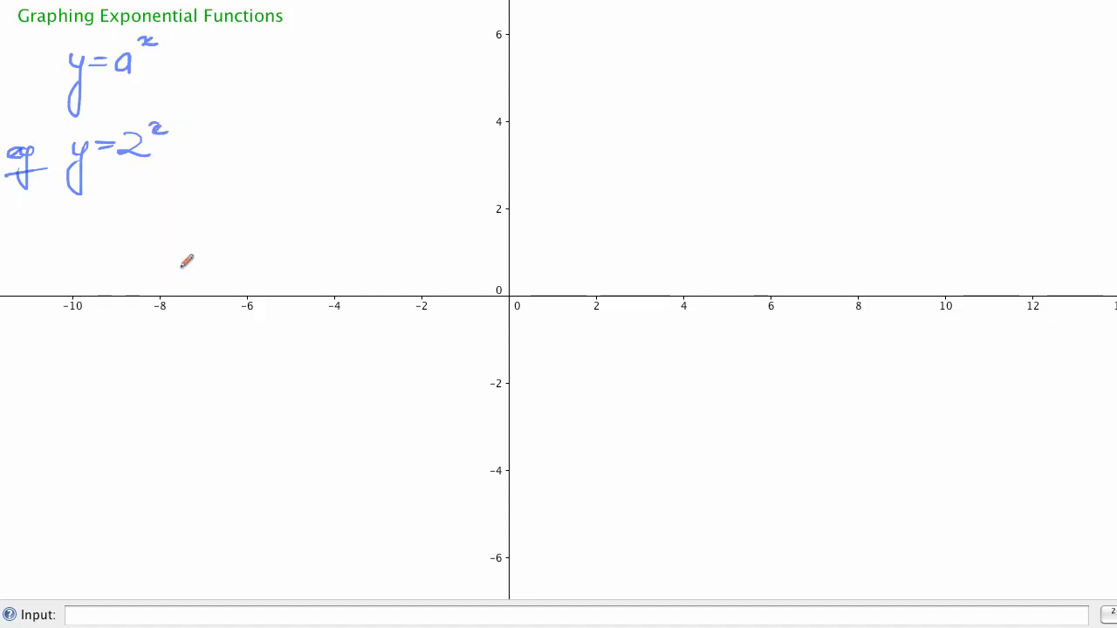
# Step: Graph y=2^x from the Input bar so it rises through (0, 1)
pyautogui.click(197, 618)
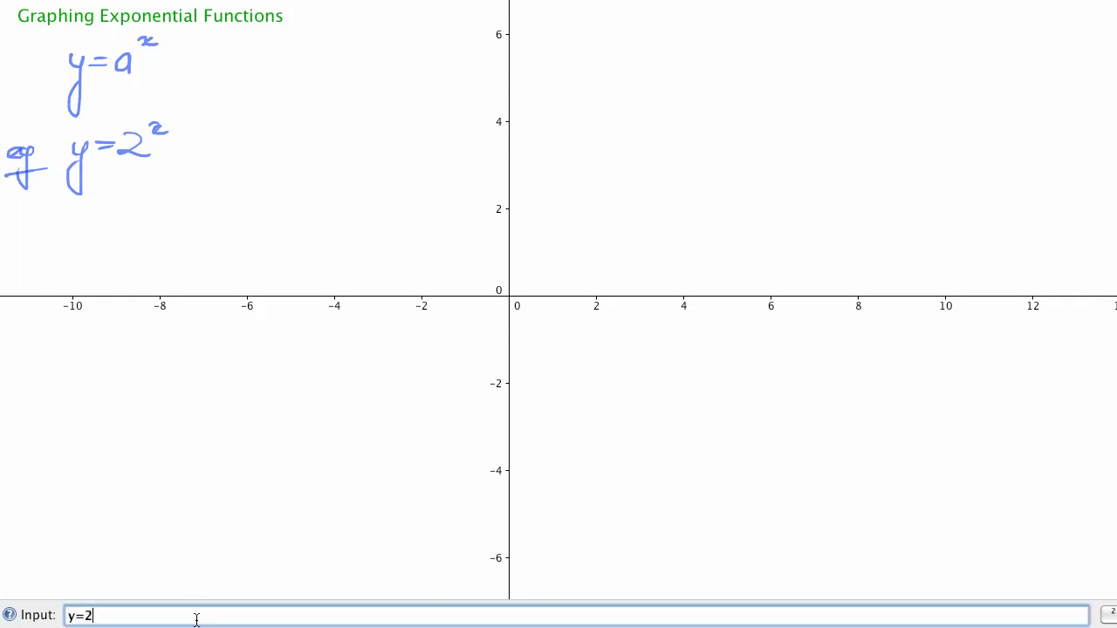
pyautogui.press('Return')
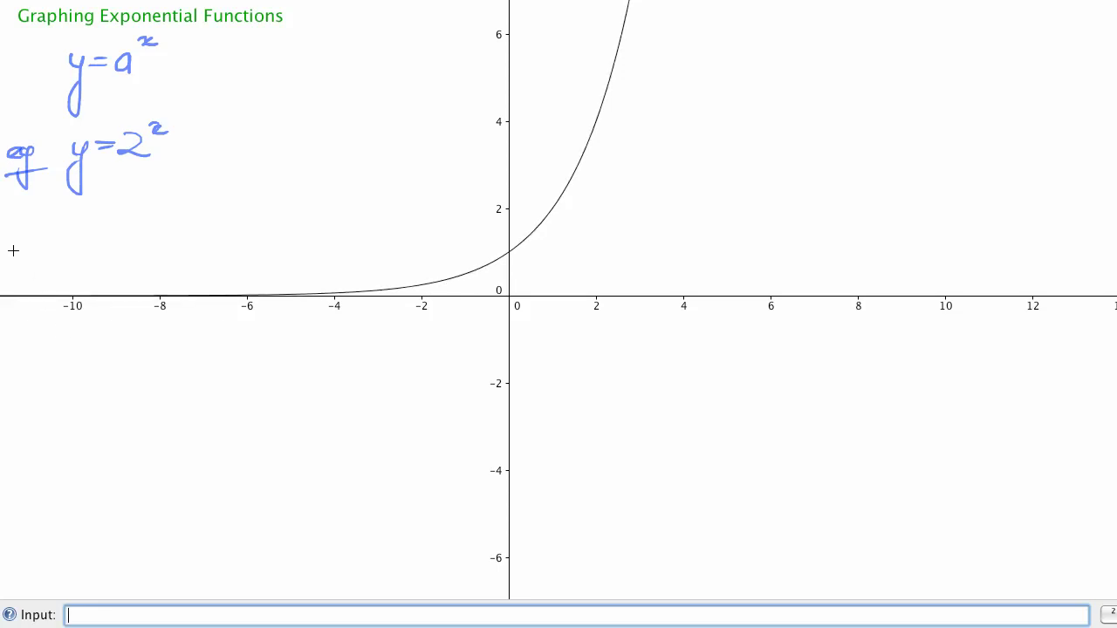
pyautogui.hotkey('ctrl', 'shift', 'p')
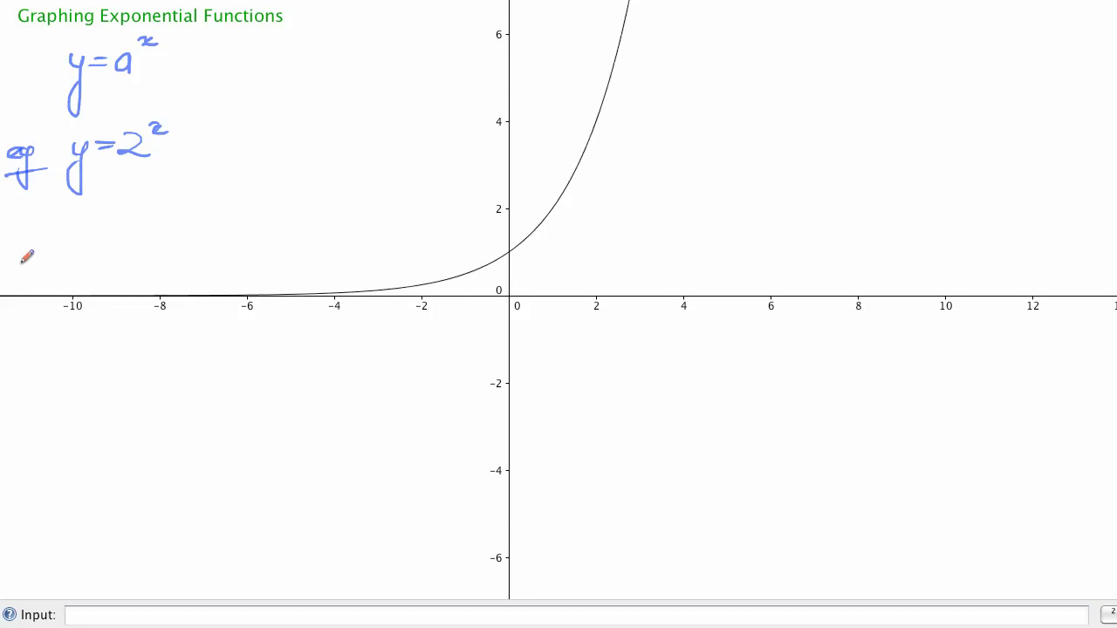
# Step: Handwrite the red example 'eg y=3^x' below the y=2^x note
pyautogui.moveTo(7, 247)
pyautogui.mouseDown()
pyautogui.moveTo(29, 241)
pyautogui.moveTo(7, 284)
pyautogui.moveTo(49, 248)
pyautogui.mouseUp()
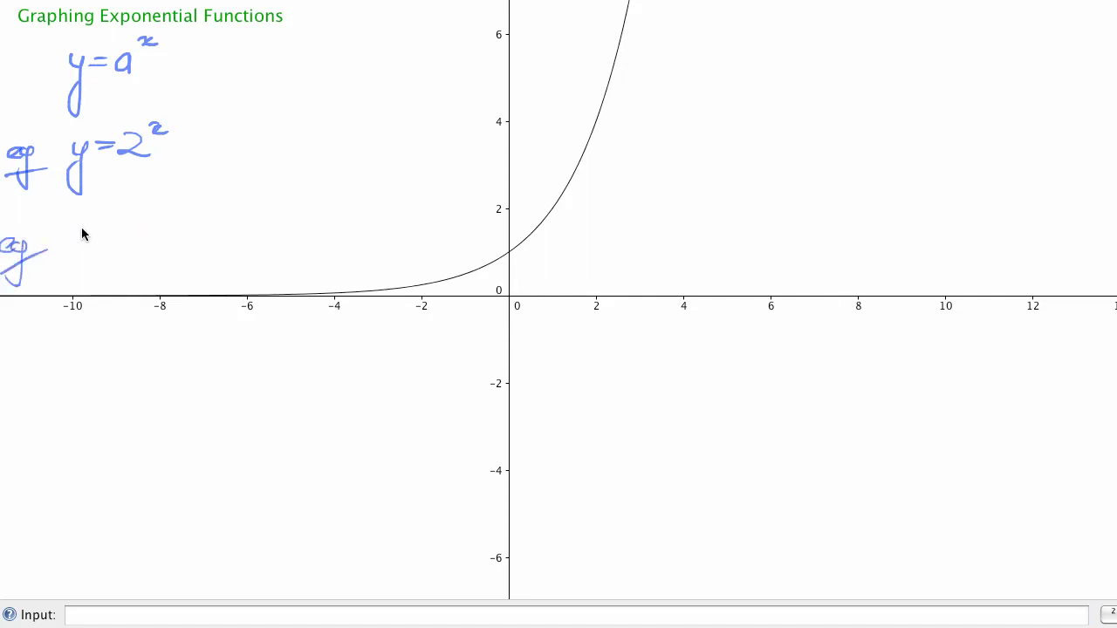
pyautogui.moveTo(87, 255); pyautogui.dragTo(76, 272)
pyautogui.moveTo(98, 233)
pyautogui.mouseDown()
pyautogui.moveTo(131, 230)
pyautogui.moveTo(122, 245)
pyautogui.mouseUp()
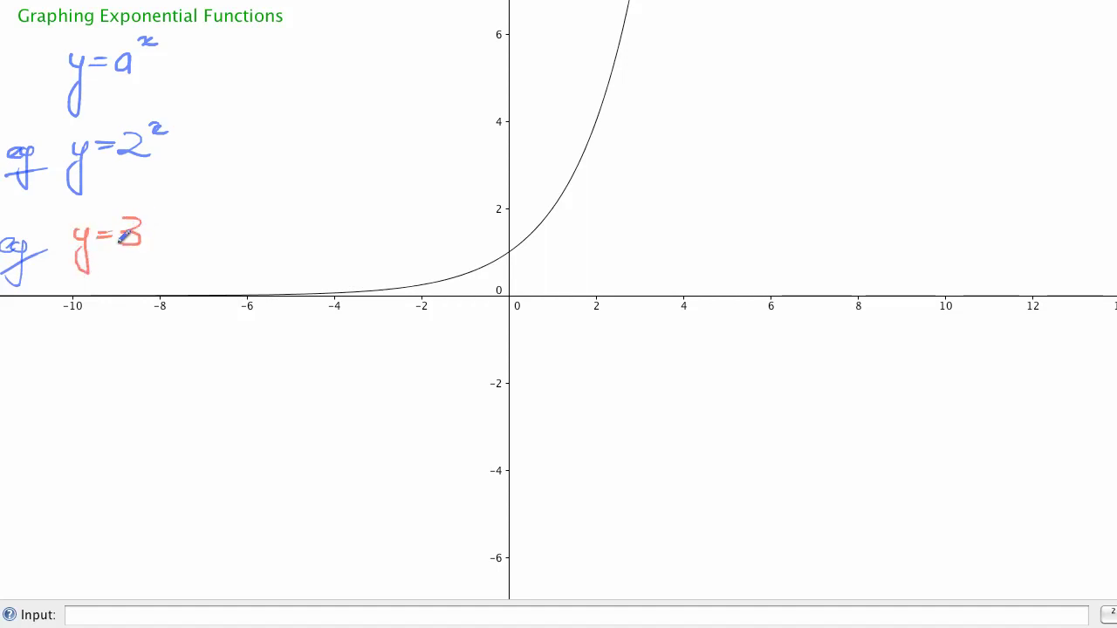
pyautogui.moveTo(144, 202)
pyautogui.mouseDown()
pyautogui.moveTo(155, 211)
pyautogui.moveTo(160, 201)
pyautogui.mouseUp()
# Step: Enter y=3^x in the Input bar to plot its steeper curve
pyautogui.click(290, 616)
pyautogui.write('y=2')
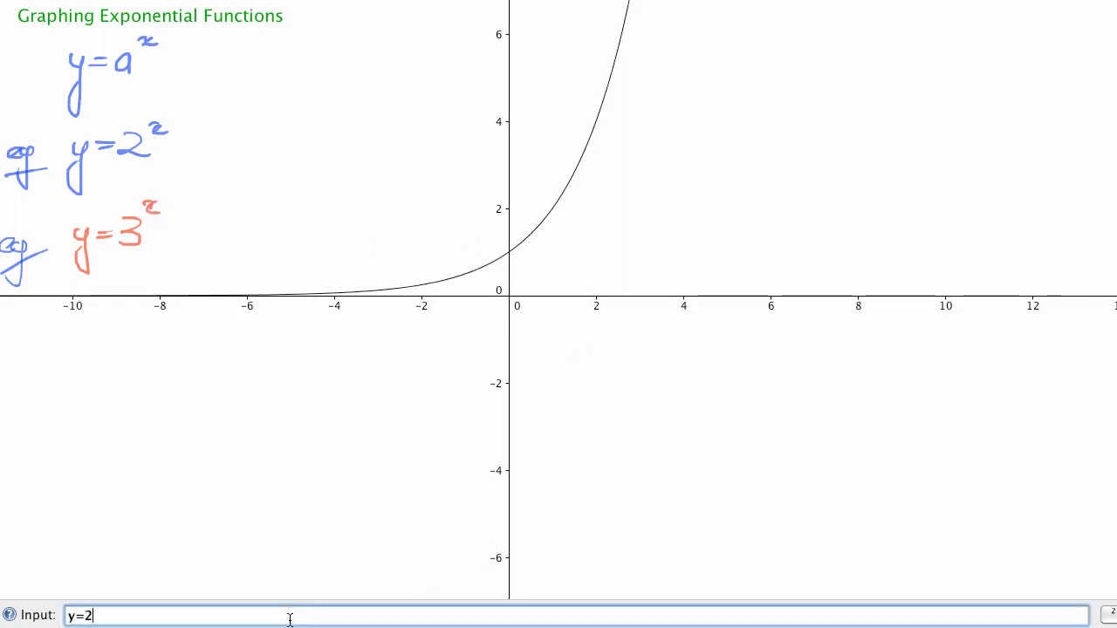
pyautogui.press('BackSpace')
pyautogui.press('Return')
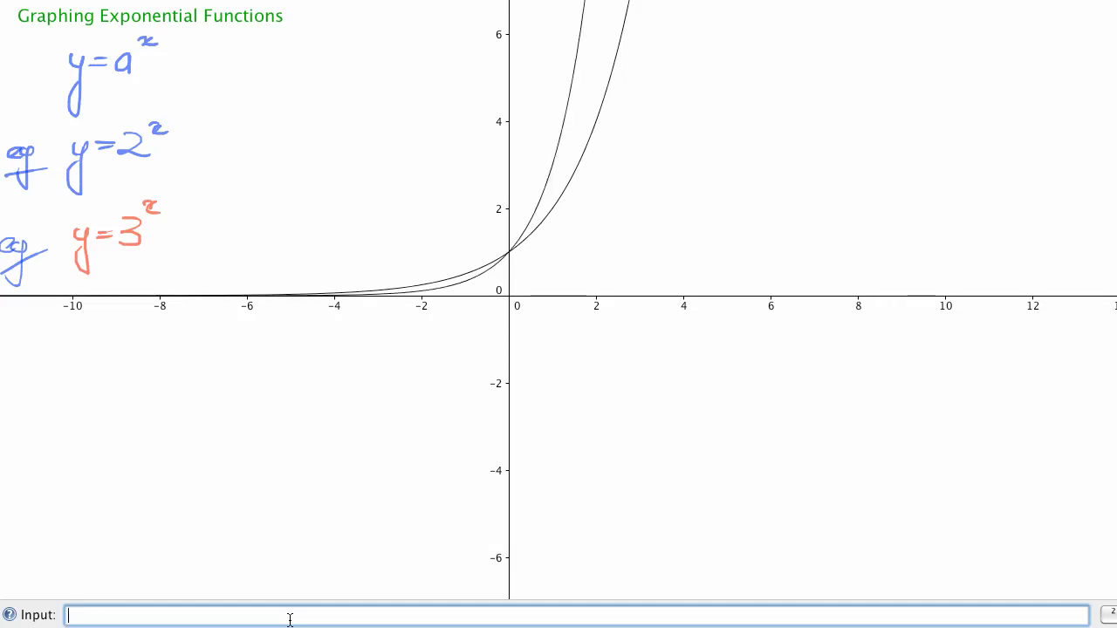
# Step: In Object Properties, color curve h (y=3^x) red and curve g (y=2^x) blue
pyautogui.rightClick(579, 37)
pyautogui.click(651, 209)
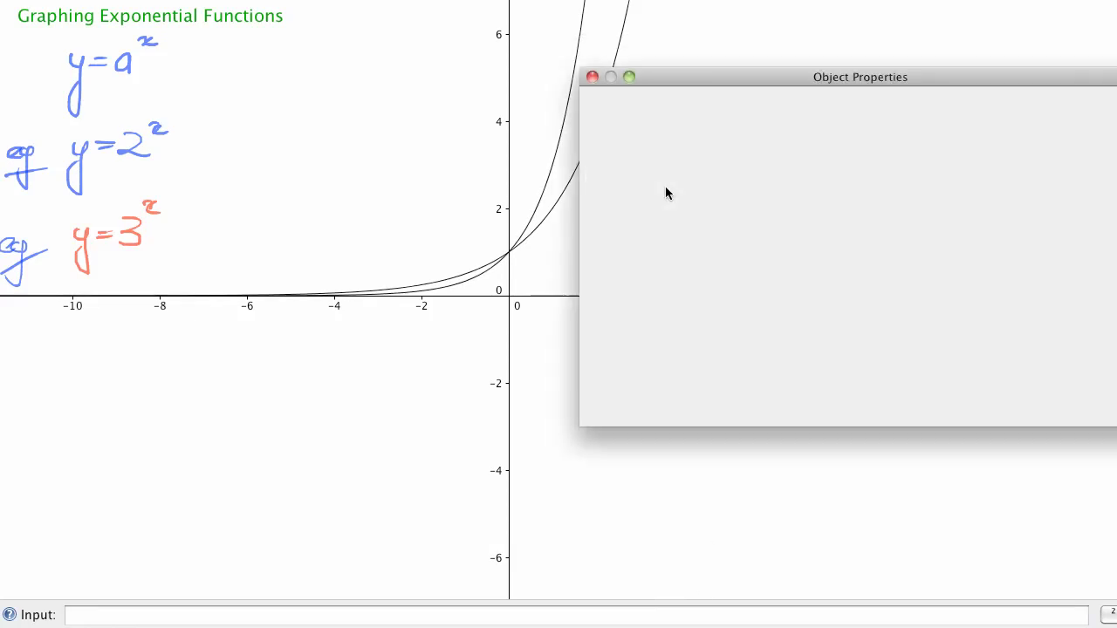
pyautogui.click(1054, 157)
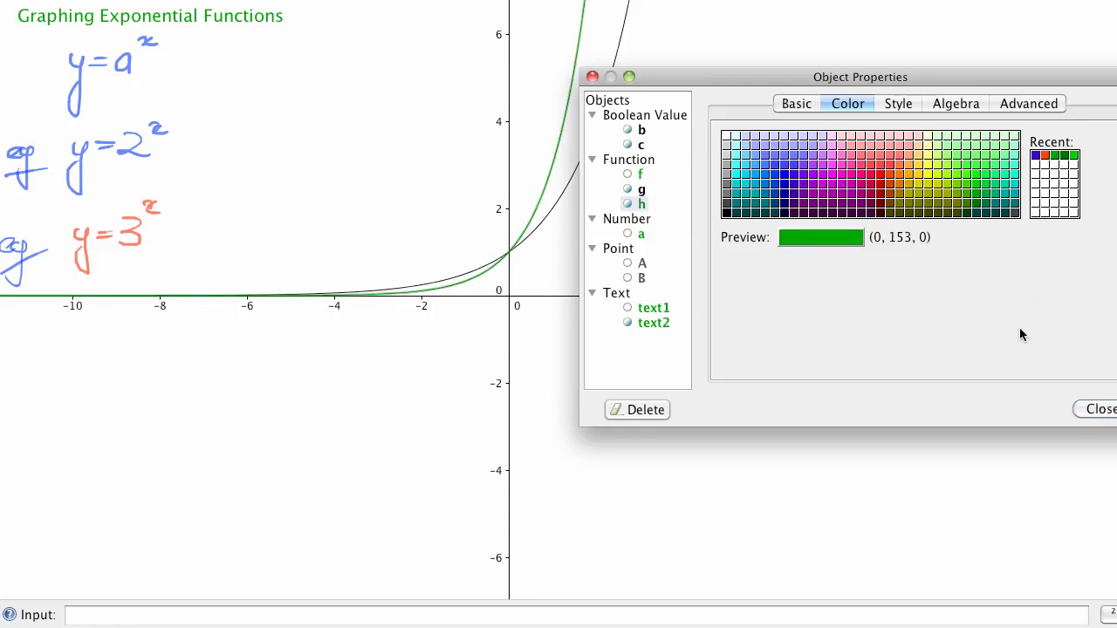
pyautogui.click(1045, 155)
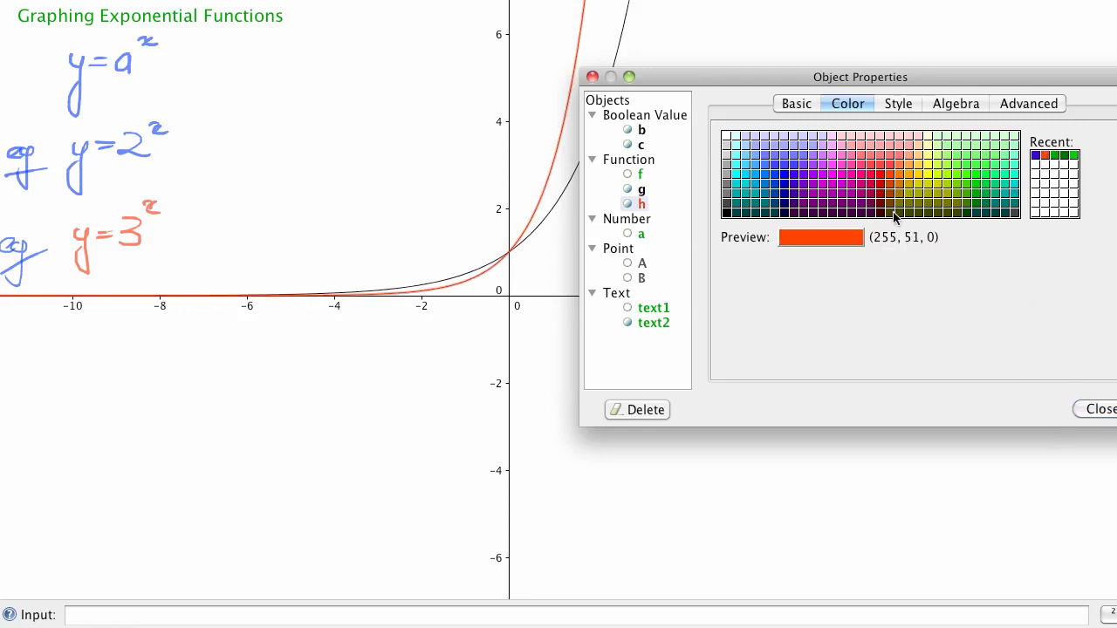
pyautogui.click(618, 38)
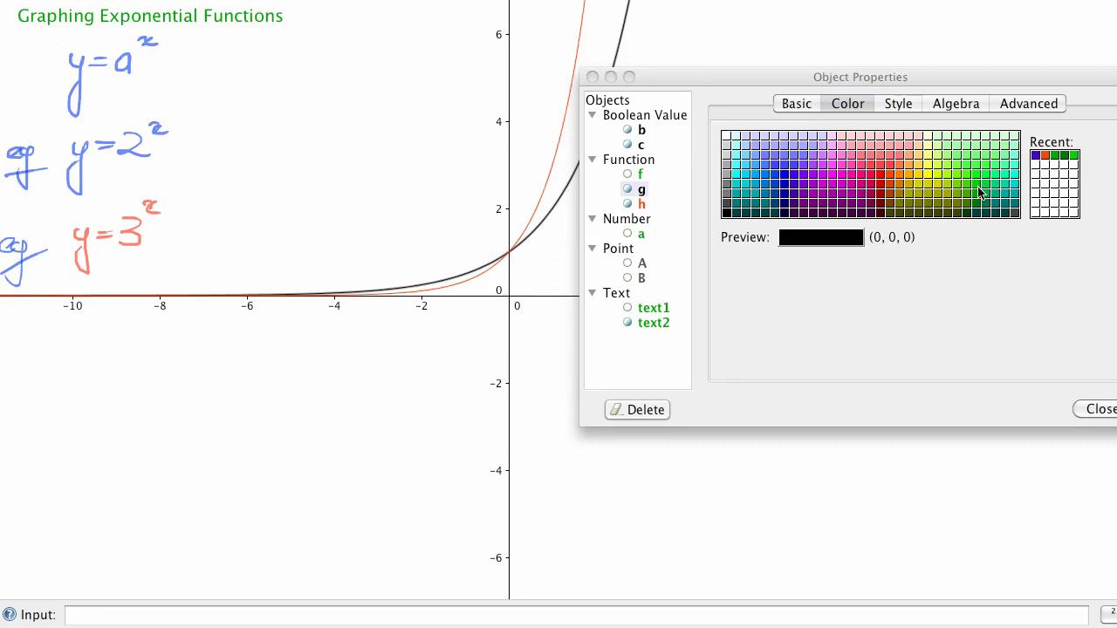
pyautogui.click(1035, 155)
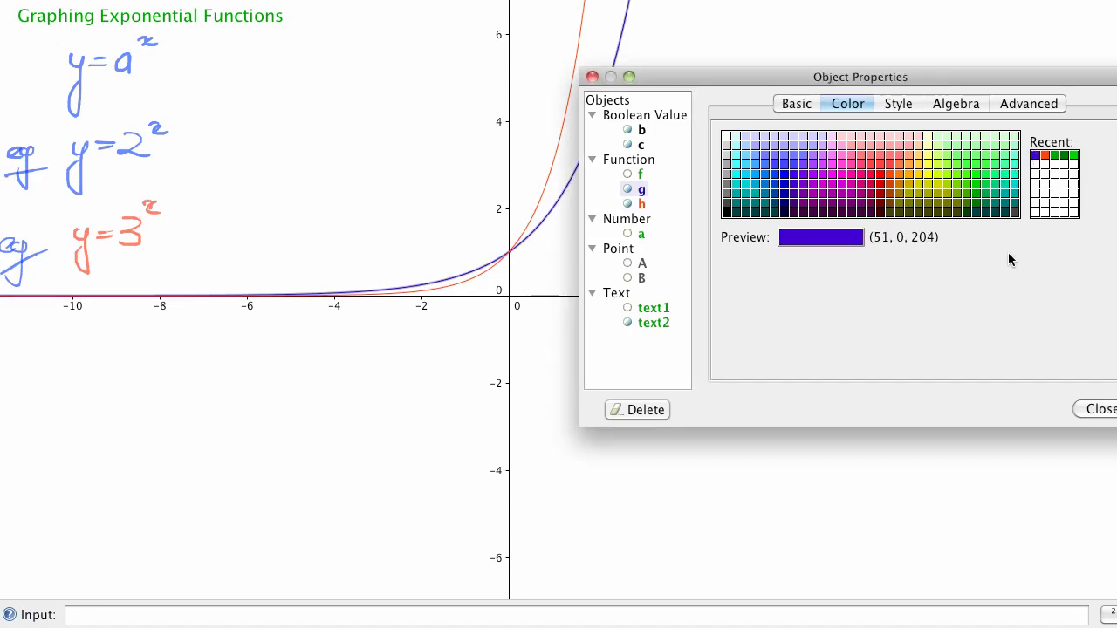
pyautogui.click(1092, 410)
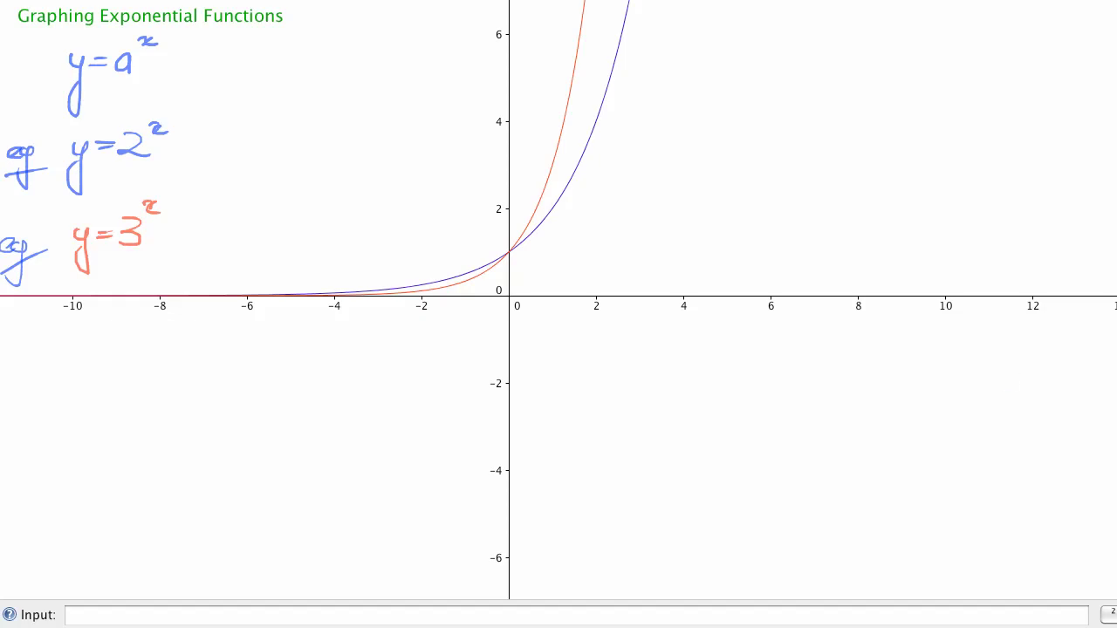
# Step: Write '* increase a ↓ increase steepness' and circle the curves' intersection at (0, 1)
pyautogui.moveTo(234, 70)
pyautogui.mouseDown()
pyautogui.moveTo(253, 90)
pyautogui.moveTo(235, 92)
pyautogui.moveTo(328, 75)
pyautogui.mouseUp()
pyautogui.moveTo(330, 82)
pyautogui.mouseDown()
pyautogui.moveTo(353, 67)
pyautogui.moveTo(368, 84)
pyautogui.moveTo(417, 83)
pyautogui.mouseUp()
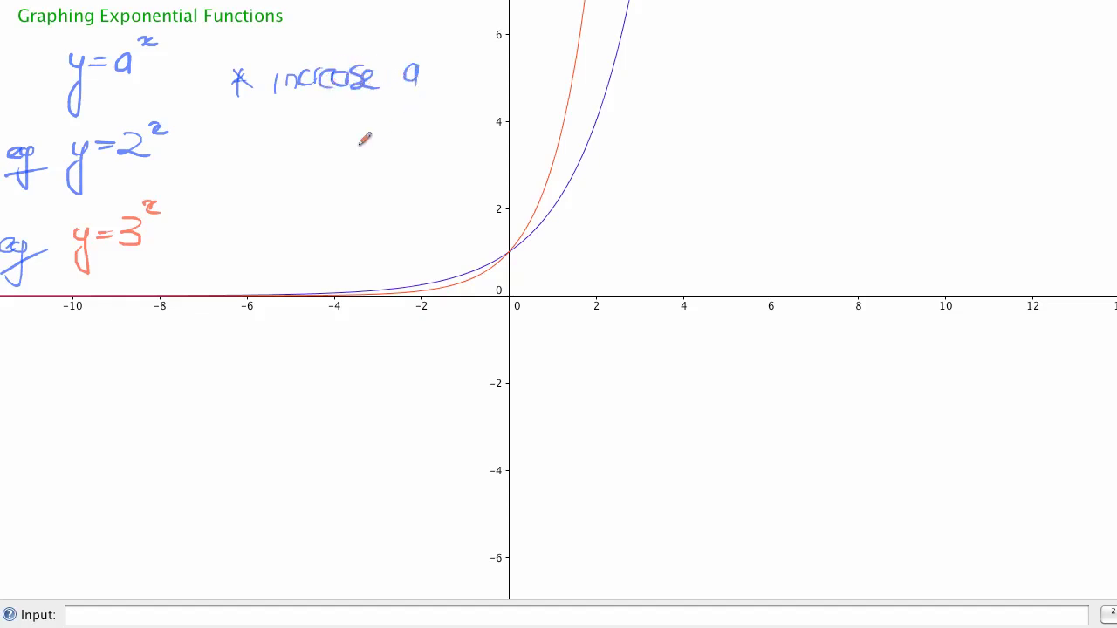
pyautogui.moveTo(323, 109)
pyautogui.mouseDown()
pyautogui.moveTo(323, 155)
pyautogui.moveTo(331, 140)
pyautogui.mouseUp()
pyautogui.moveTo(264, 190)
pyautogui.mouseDown()
pyautogui.moveTo(372, 187)
pyautogui.moveTo(390, 170)
pyautogui.moveTo(411, 186)
pyautogui.moveTo(422, 174)
pyautogui.moveTo(456, 185)
pyautogui.mouseUp()
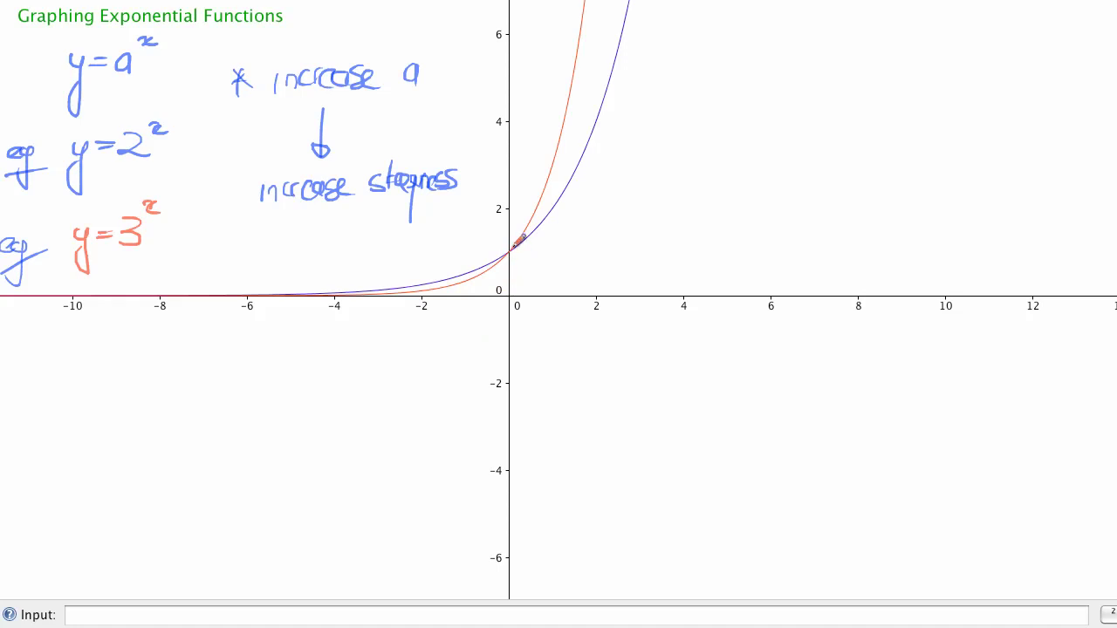
pyautogui.moveTo(511, 246); pyautogui.dragTo(505, 256)
# Step: Handwrite the note '* y intercept is 1' beside the y=3^x example
pyautogui.moveTo(217, 238); pyautogui.dragTo(228, 249)
pyautogui.moveTo(228, 237)
pyautogui.mouseDown()
pyautogui.moveTo(260, 235)
pyautogui.moveTo(253, 284)
pyautogui.mouseUp()
pyautogui.moveTo(280, 240)
pyautogui.mouseDown()
pyautogui.moveTo(339, 234)
pyautogui.moveTo(353, 239)
pyautogui.moveTo(348, 252)
pyautogui.moveTo(364, 227)
pyautogui.moveTo(396, 245)
pyautogui.moveTo(435, 223)
pyautogui.moveTo(433, 252)
pyautogui.mouseUp()
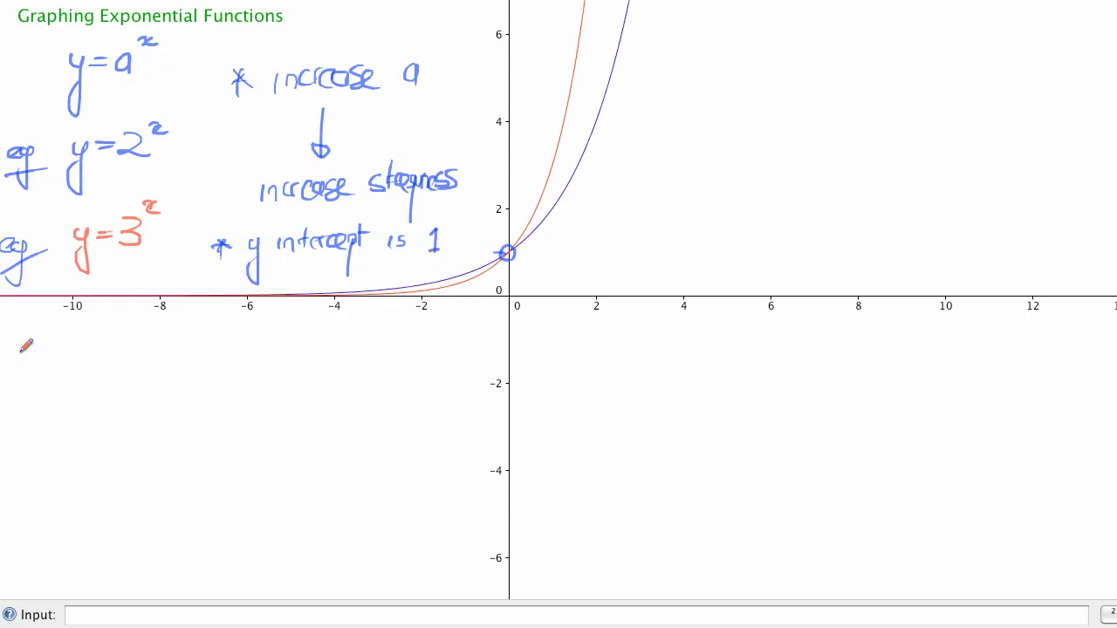
# Step: Write the working x=0, y=a^x=a^0=1 and the point (0,1) at lower left
pyautogui.moveTo(21, 348)
pyautogui.mouseDown()
pyautogui.moveTo(84, 343)
pyautogui.moveTo(84, 355)
pyautogui.moveTo(29, 373)
pyautogui.moveTo(100, 372)
pyautogui.mouseUp()
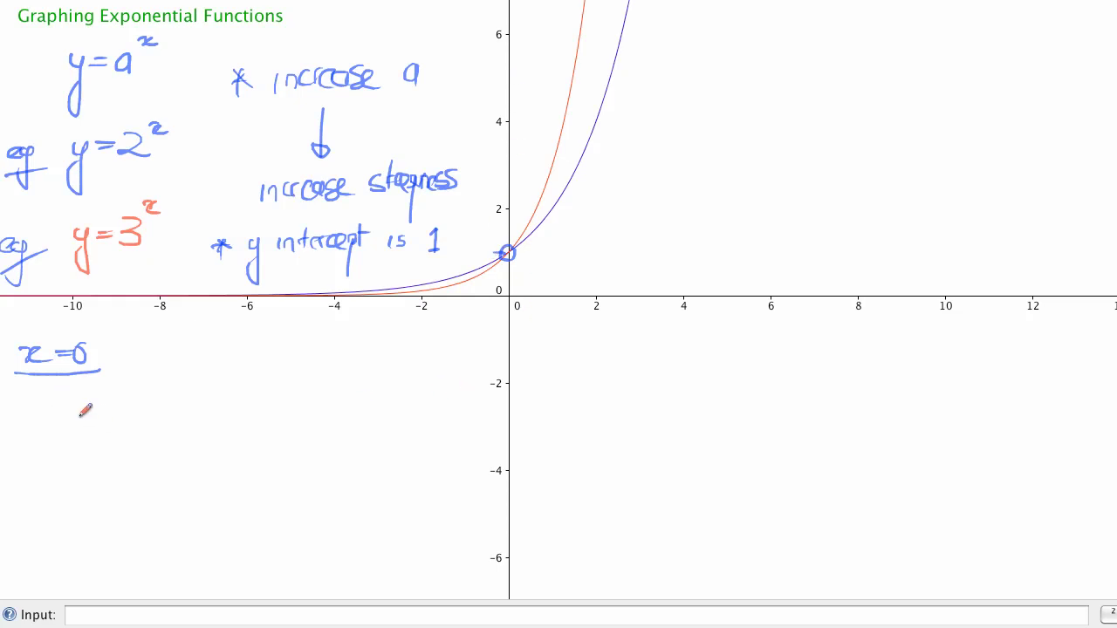
pyautogui.moveTo(64, 400)
pyautogui.mouseDown()
pyautogui.moveTo(69, 447)
pyautogui.moveTo(102, 398)
pyautogui.moveTo(113, 408)
pyautogui.moveTo(135, 375)
pyautogui.moveTo(138, 389)
pyautogui.mouseUp()
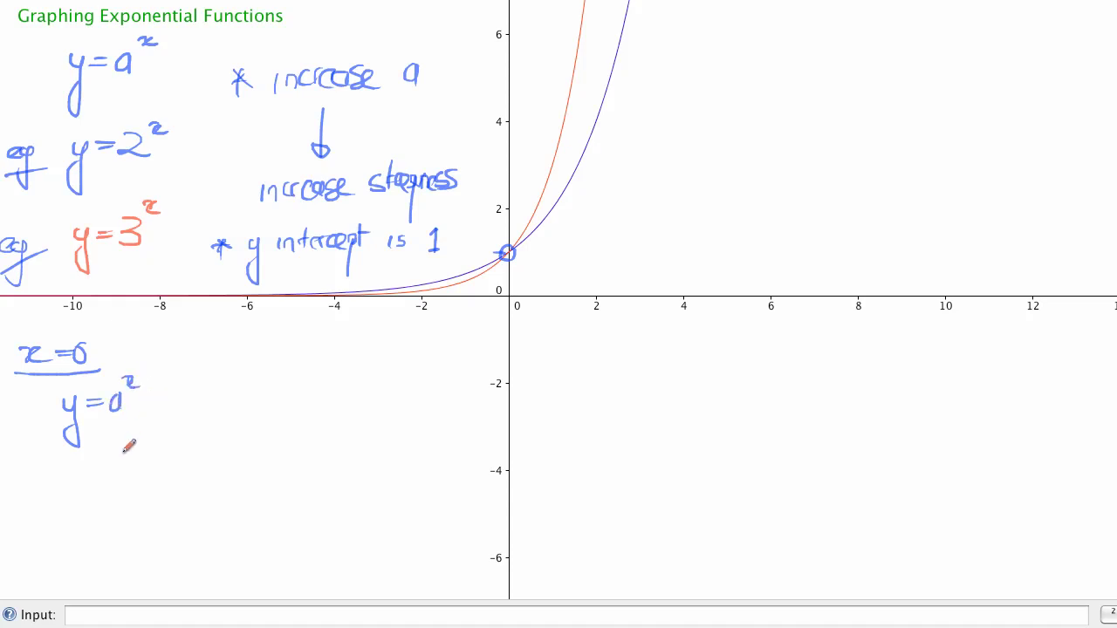
pyautogui.moveTo(96, 447)
pyautogui.mouseDown()
pyautogui.moveTo(130, 447)
pyautogui.moveTo(142, 420)
pyautogui.moveTo(140, 429)
pyautogui.mouseUp()
pyautogui.moveTo(155, 449); pyautogui.dragTo(179, 454)
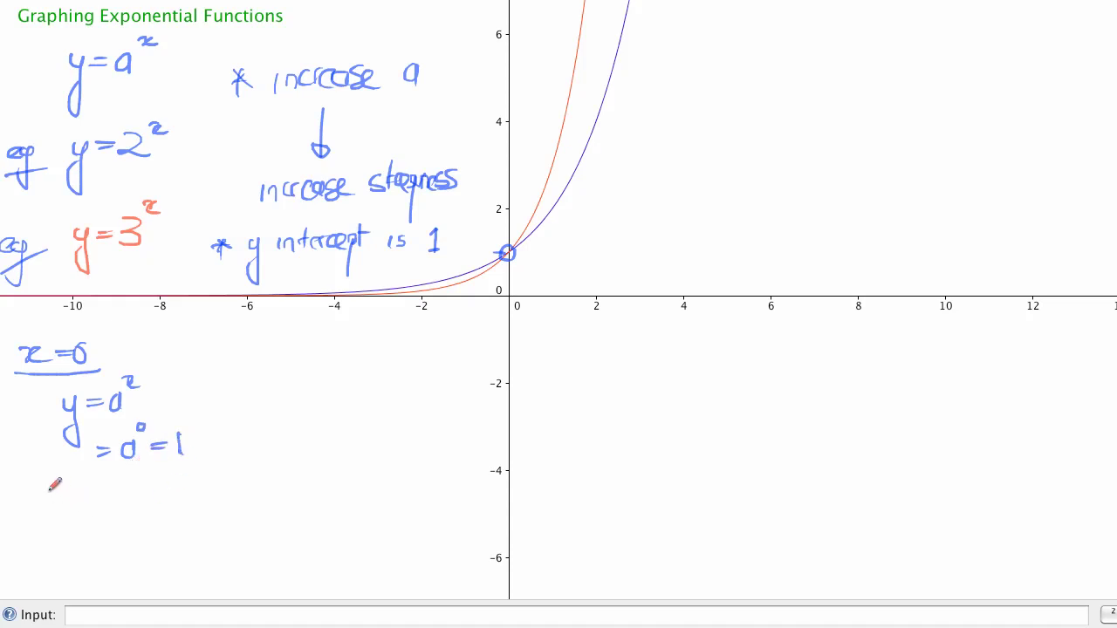
pyautogui.moveTo(53, 487); pyautogui.dragTo(49, 516)
pyautogui.moveTo(79, 485)
pyautogui.mouseDown()
pyautogui.moveTo(108, 485)
pyautogui.moveTo(117, 521)
pyautogui.mouseUp()
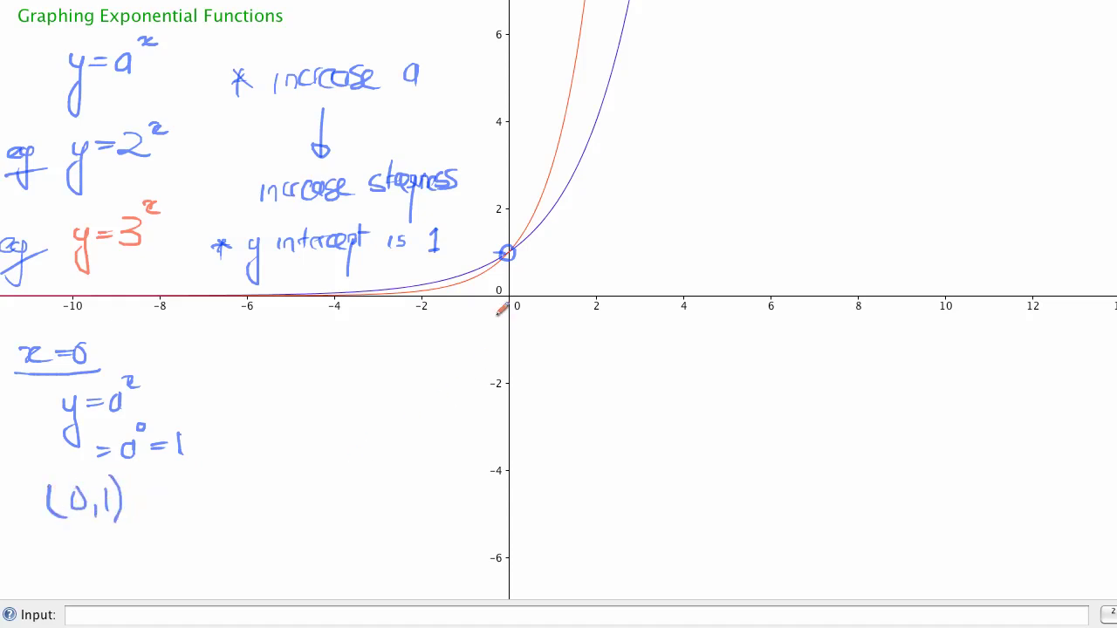